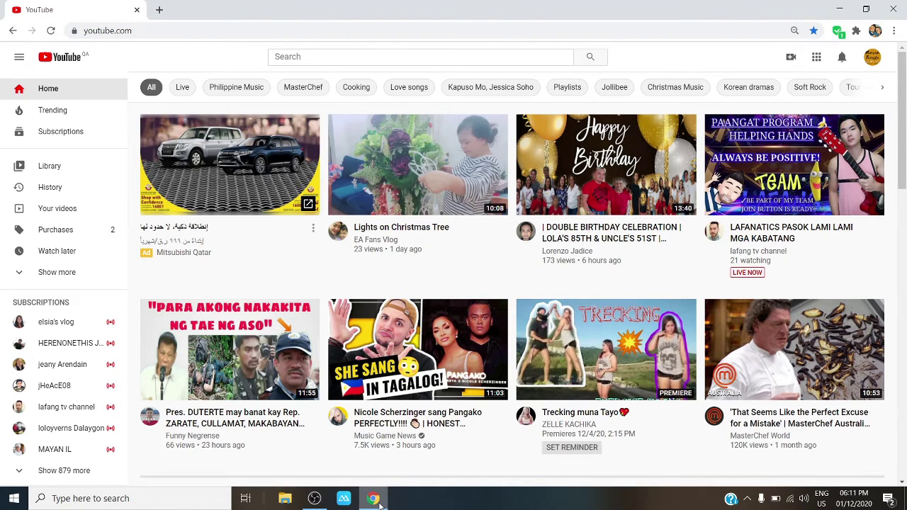
Step: Go from the profile avatar's account menu to YouTube Studio's Channel dashboard
mouse_move(377, 503)
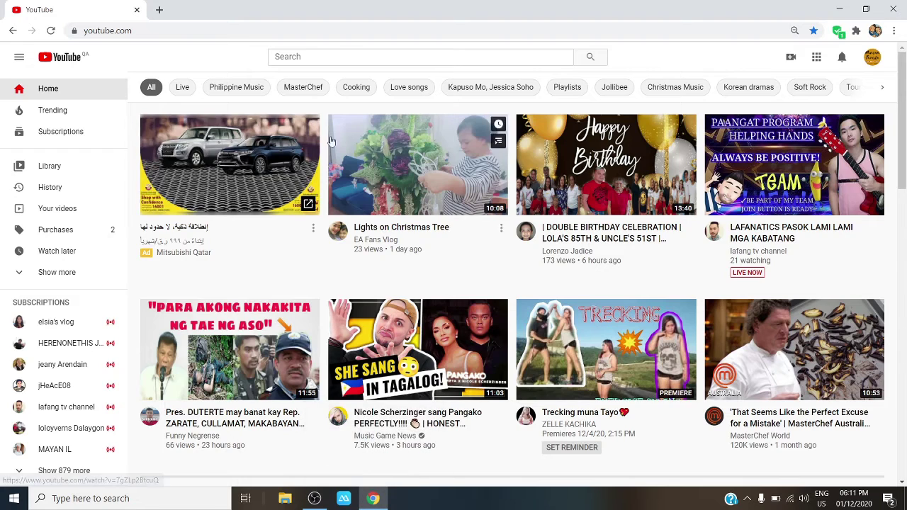
click(119, 36)
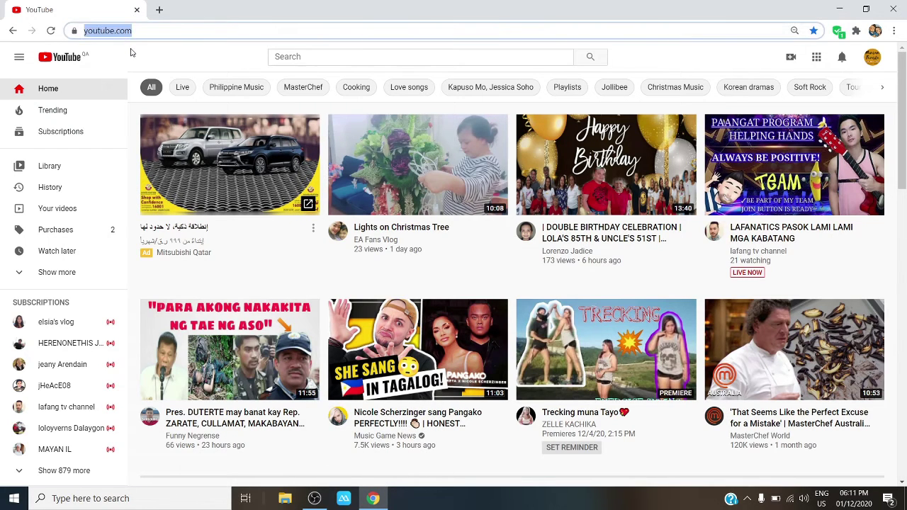
click(136, 52)
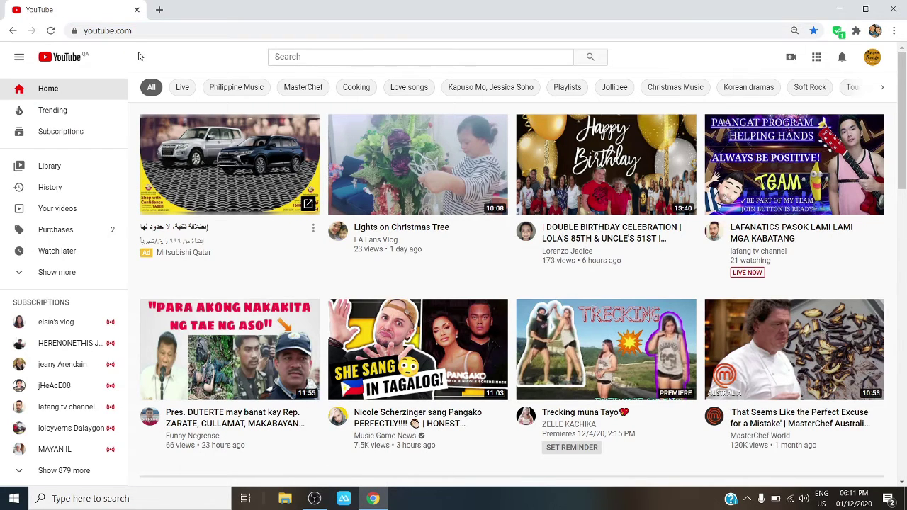
click(872, 59)
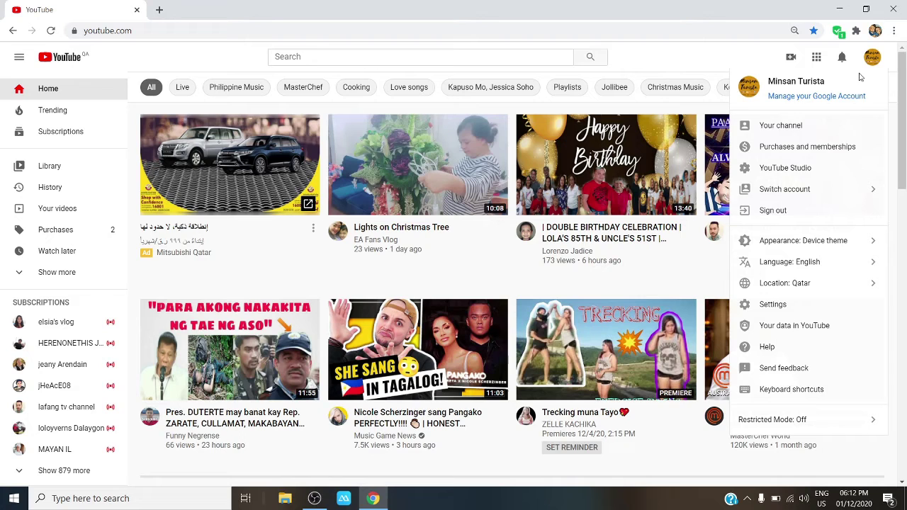
click(827, 170)
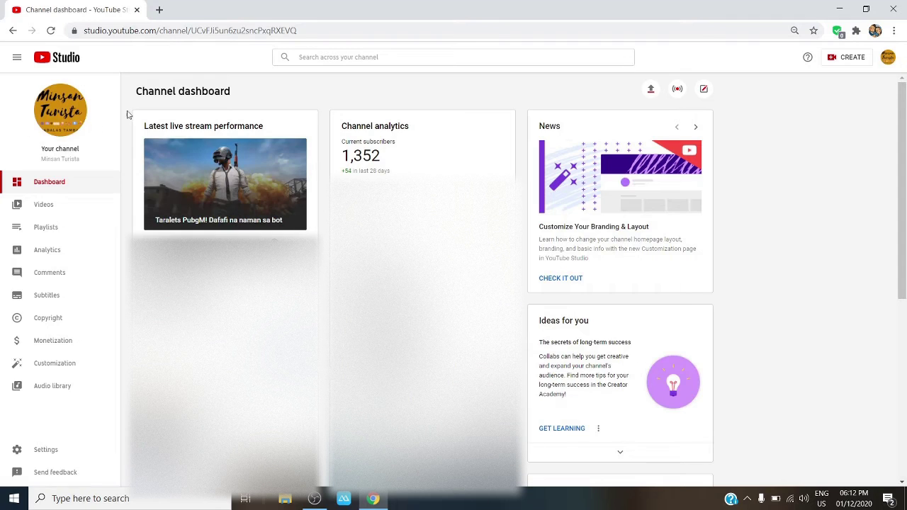
drag(243, 98, 137, 101)
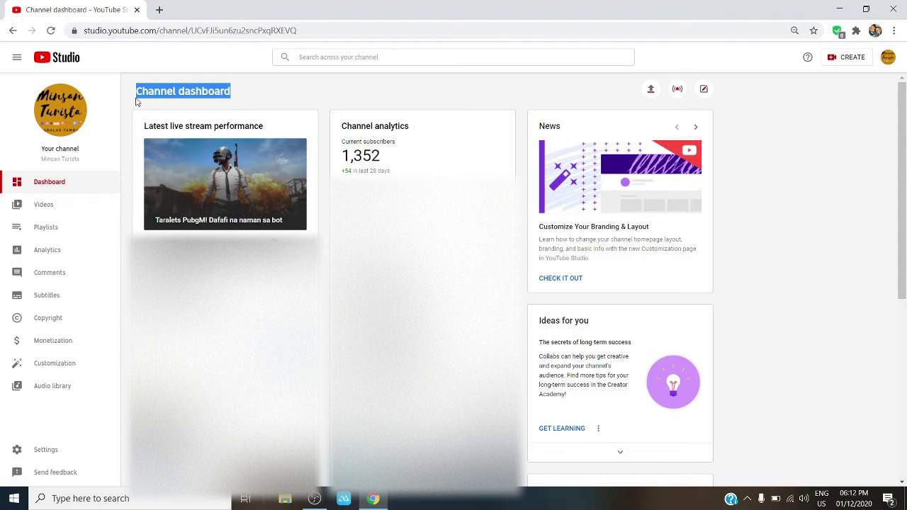
click(137, 102)
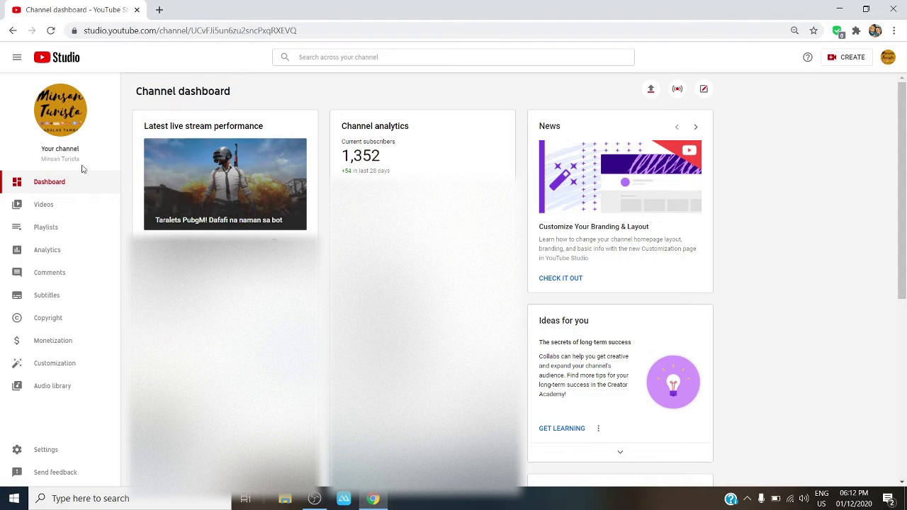
Step: In the Videos list, open monetization settings for the Qatar International Boat Show video
click(45, 207)
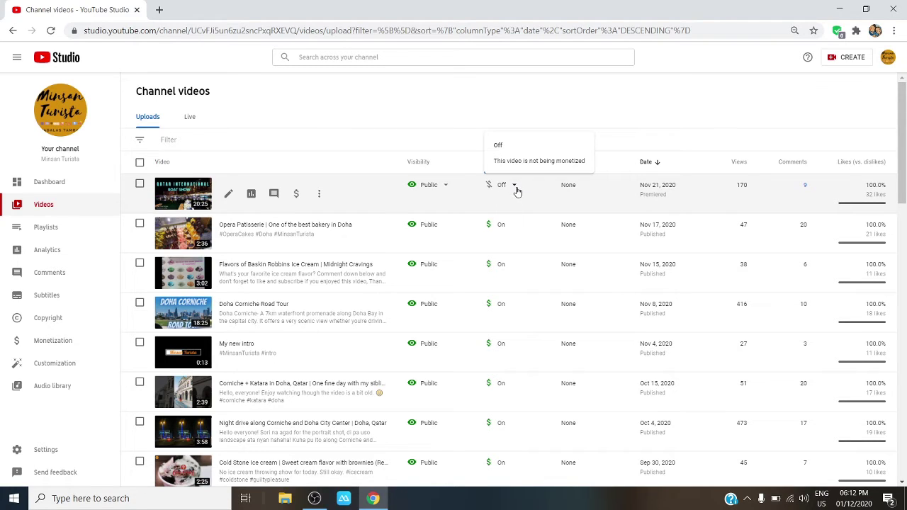
click(517, 191)
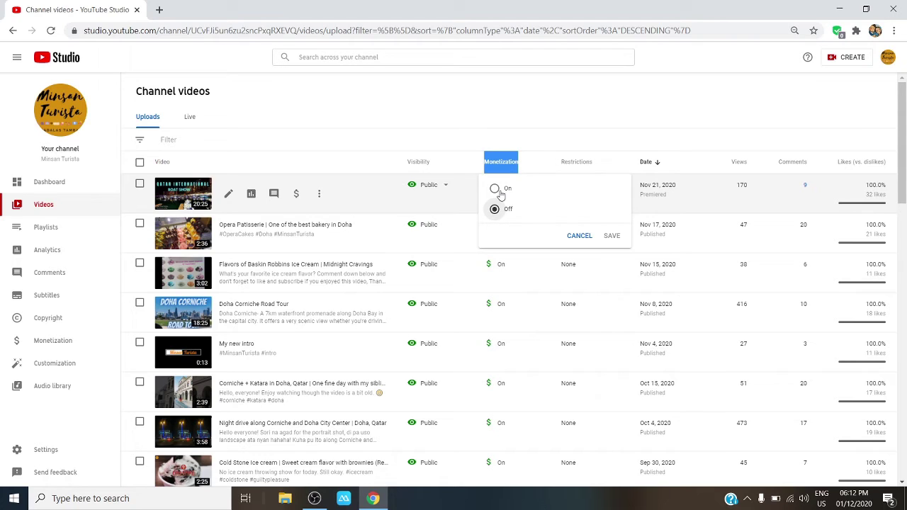
key(Escape)
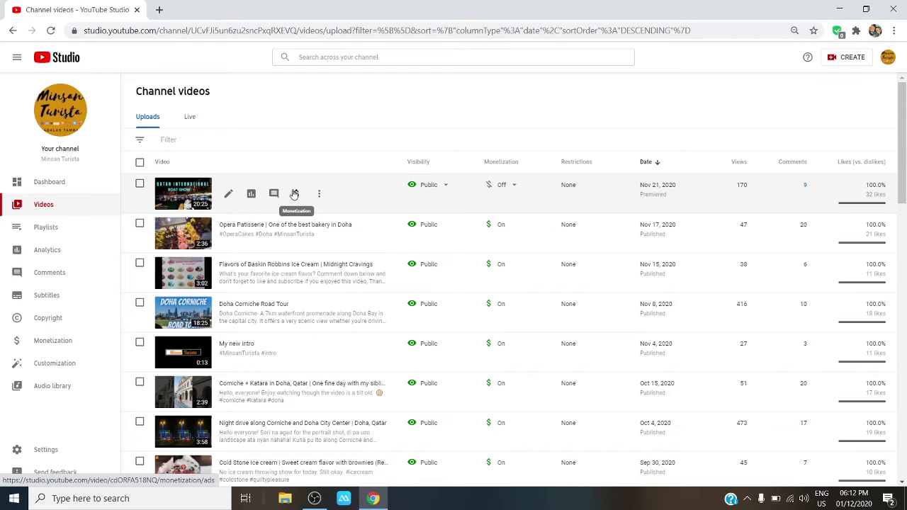
click(296, 202)
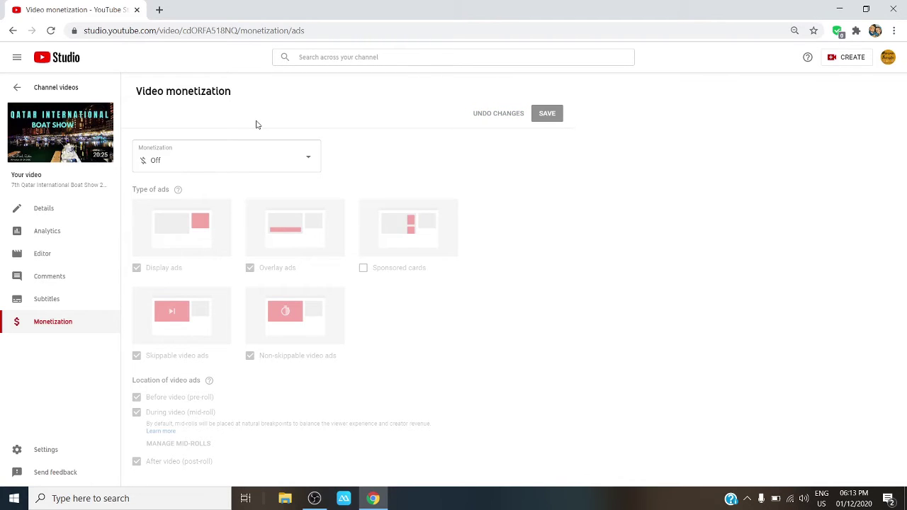
Step: Set the boat show video's Monetization to On and confirm with Done
click(308, 162)
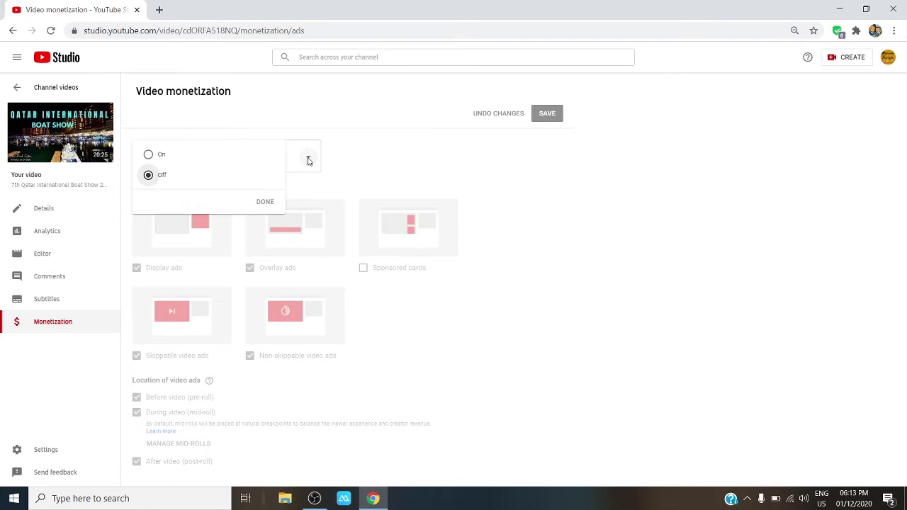
click(150, 155)
click(266, 203)
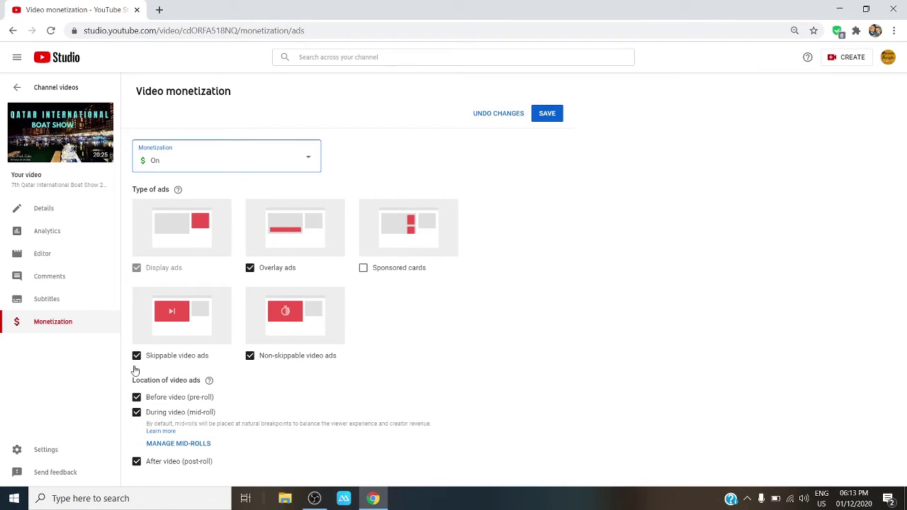
click(130, 202)
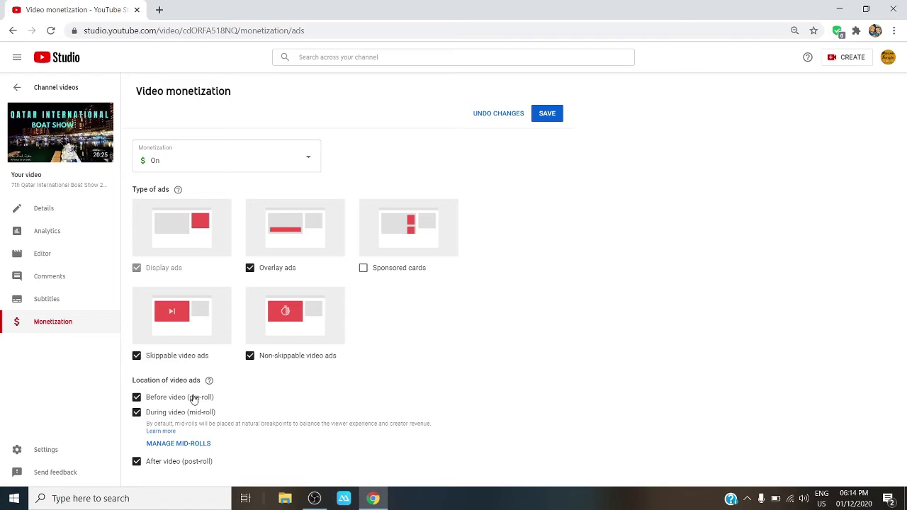
drag(129, 380, 205, 382)
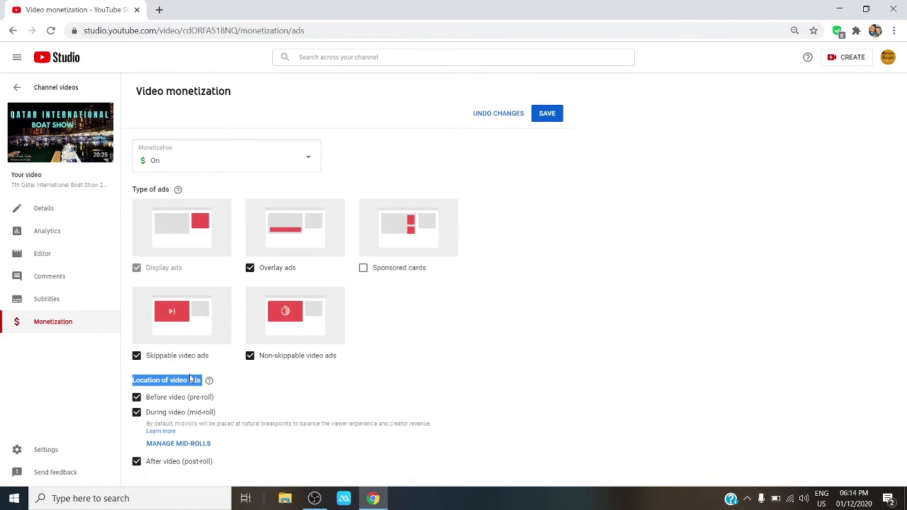
mouse_move(210, 383)
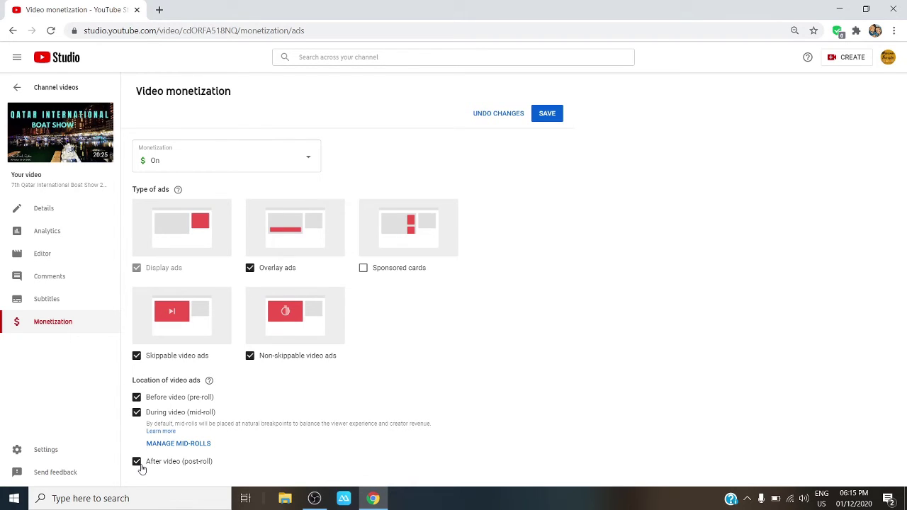
drag(129, 380, 216, 462)
click(255, 469)
Step: Drag the five mid-roll markers to 01:00, 03:40, 05:53, 08:39 and 17:52
click(192, 445)
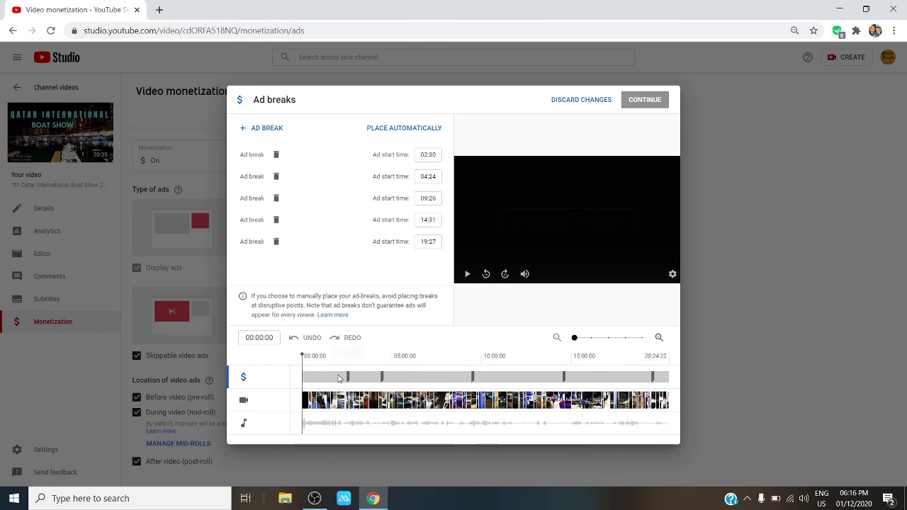
drag(348, 381, 321, 378)
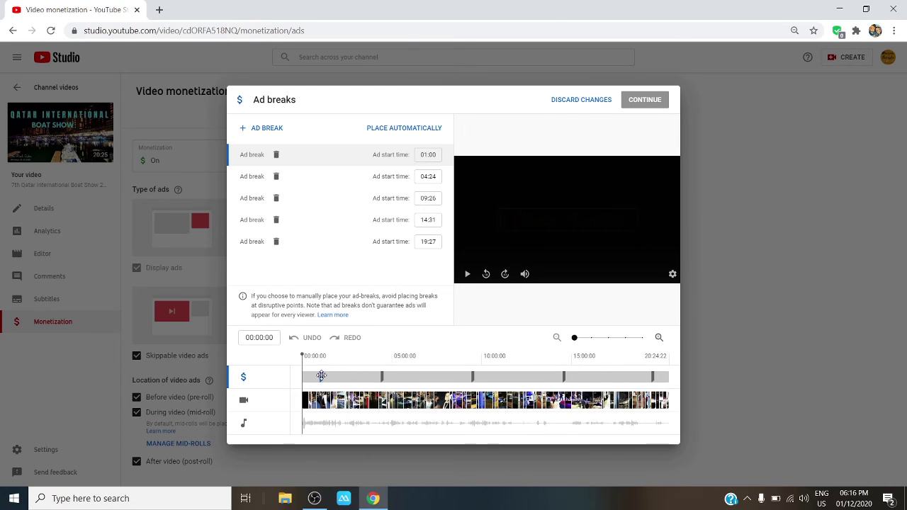
drag(381, 376, 368, 376)
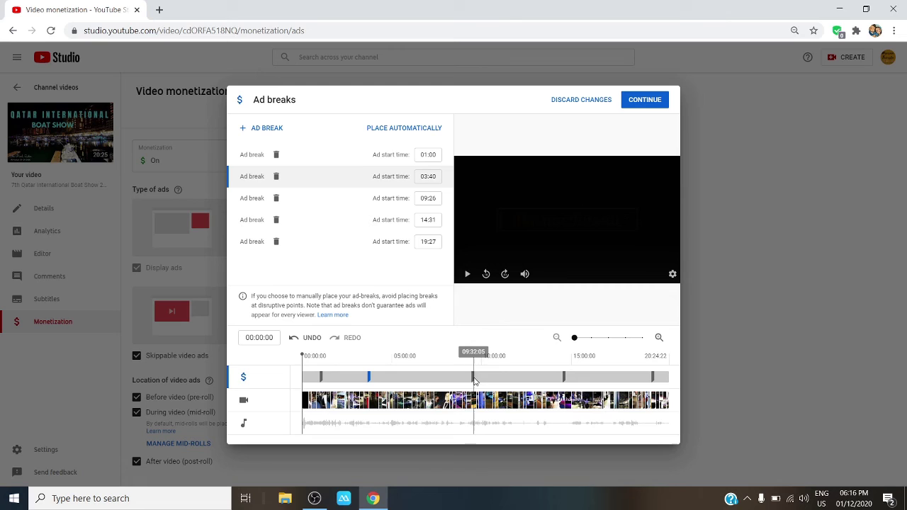
drag(473, 376, 409, 376)
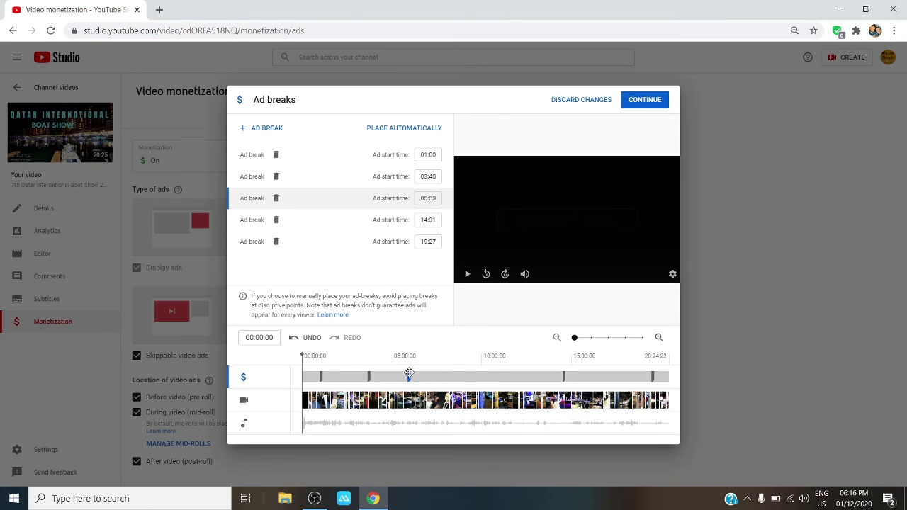
drag(563, 376, 459, 379)
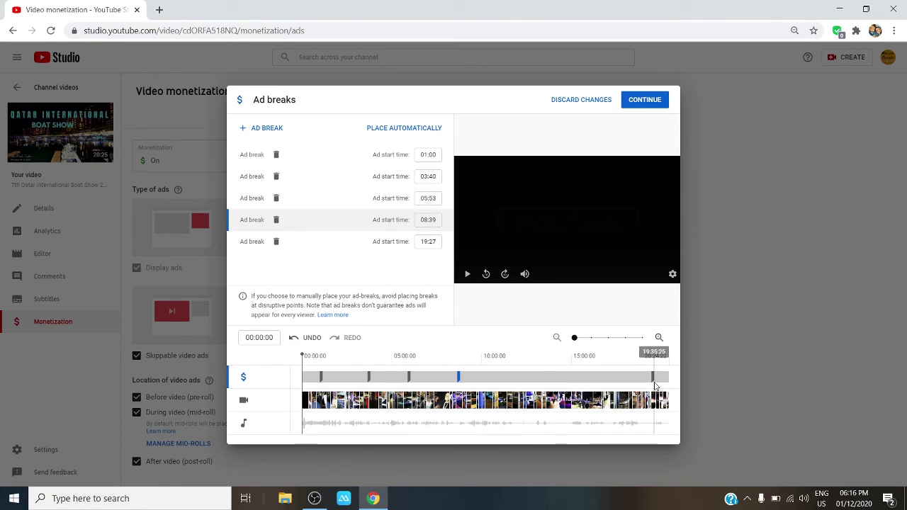
mouse_move(652, 376)
mouse_down()
mouse_move(500, 381)
mouse_move(624, 378)
mouse_up()
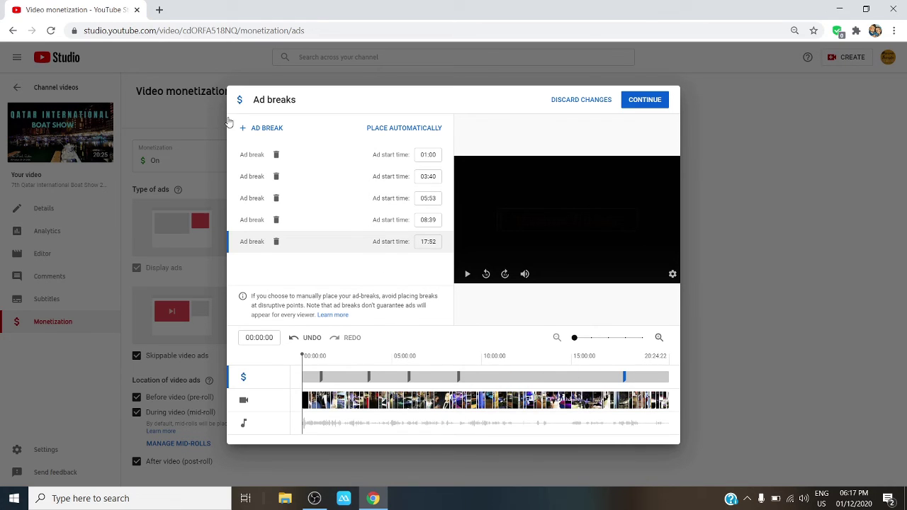
Step: Add a new mid-roll ad break starting at 12:30
click(246, 133)
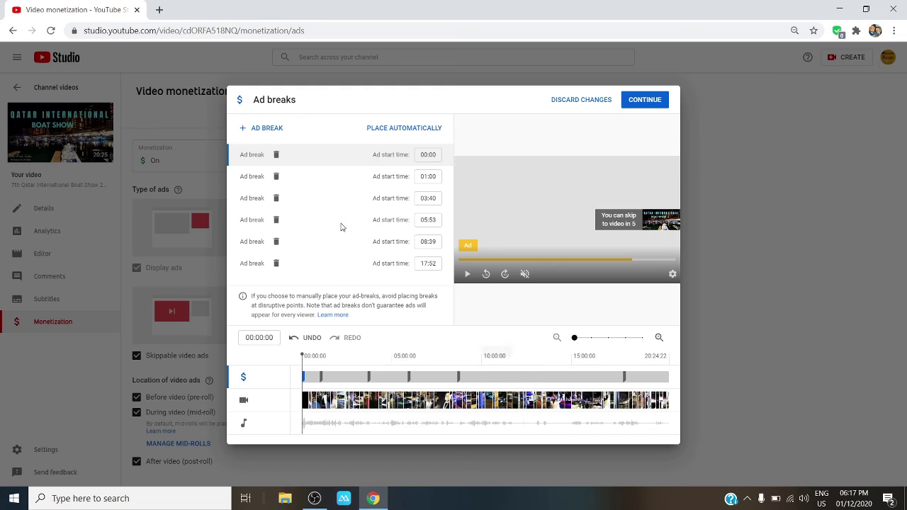
click(424, 155)
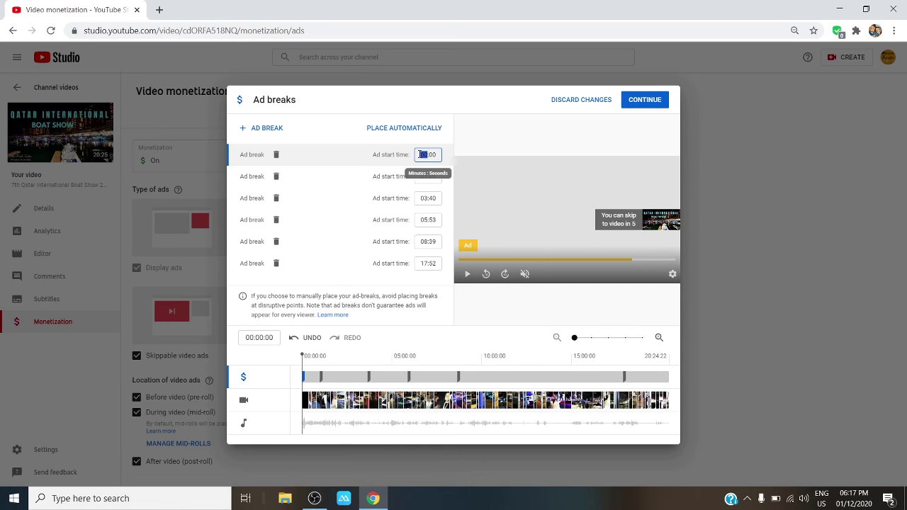
text(10)
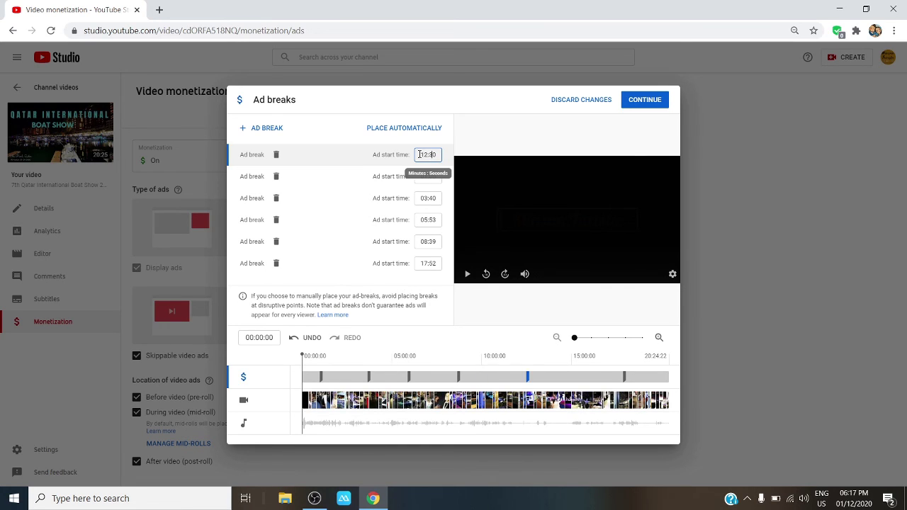
key(Return)
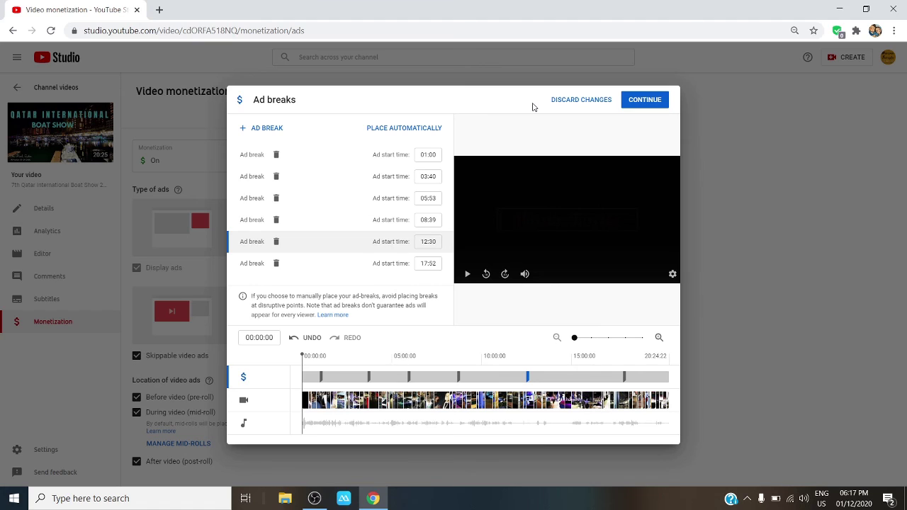
Step: Accept the ad breaks, save the monetization settings, and return to Channel videos
click(571, 103)
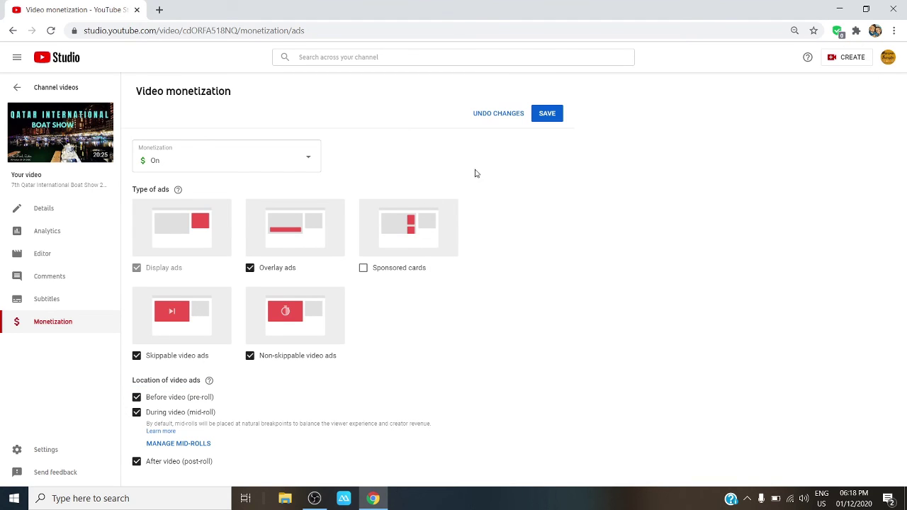
click(554, 117)
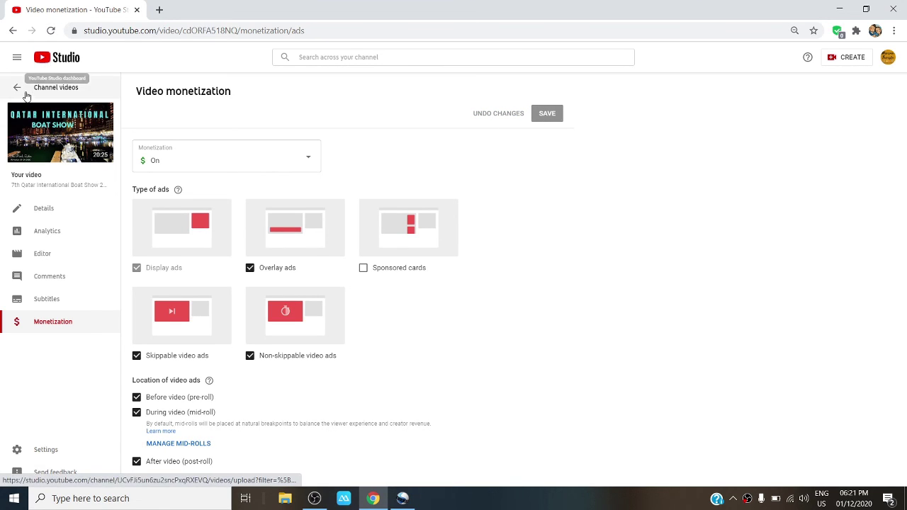
click(40, 87)
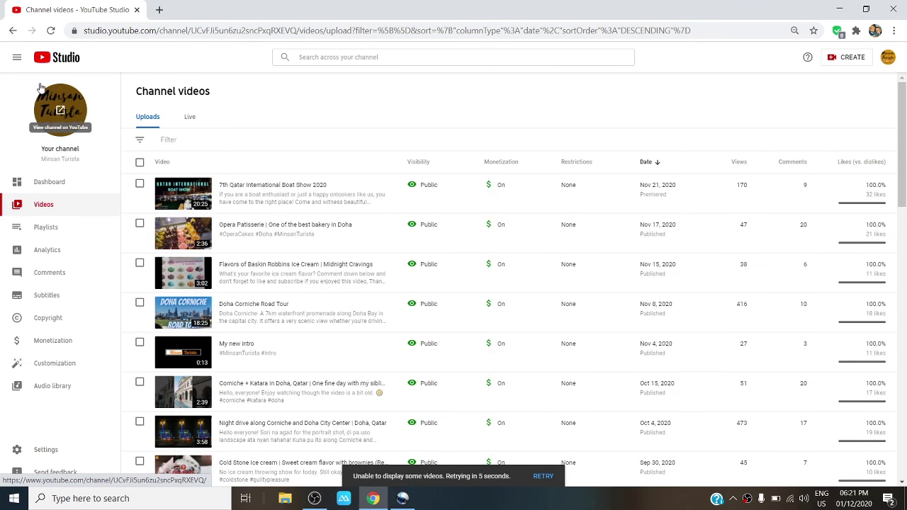